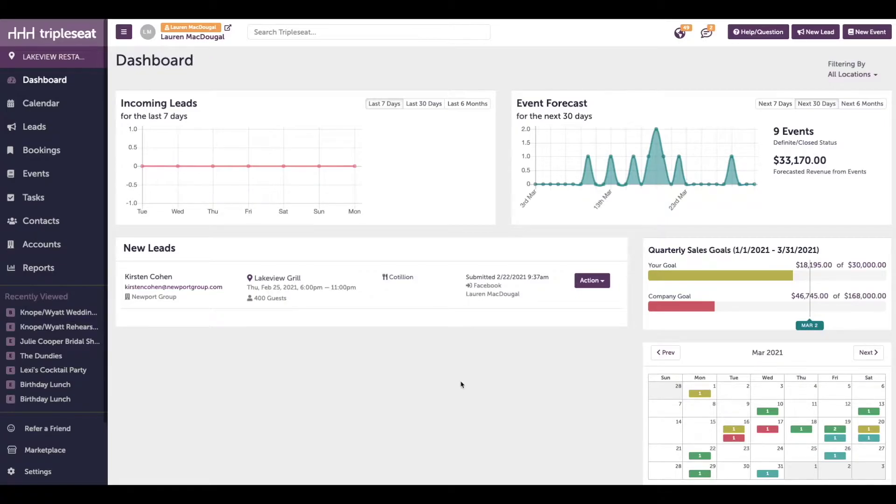
Go to the site's Settings overview from the left sidebar
{"action": "left_click", "coordinate": [62, 469]}
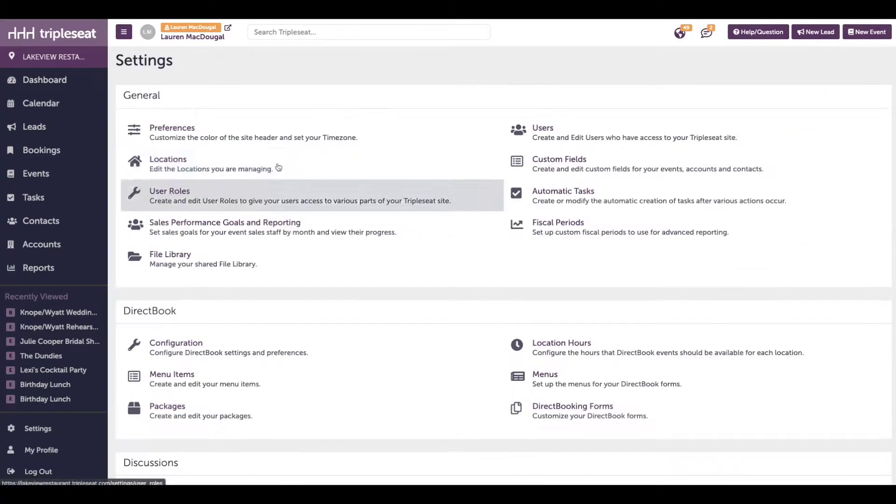
Create a new user record with first name, last name and email address filled in
{"action": "left_click", "coordinate": [544, 138]}
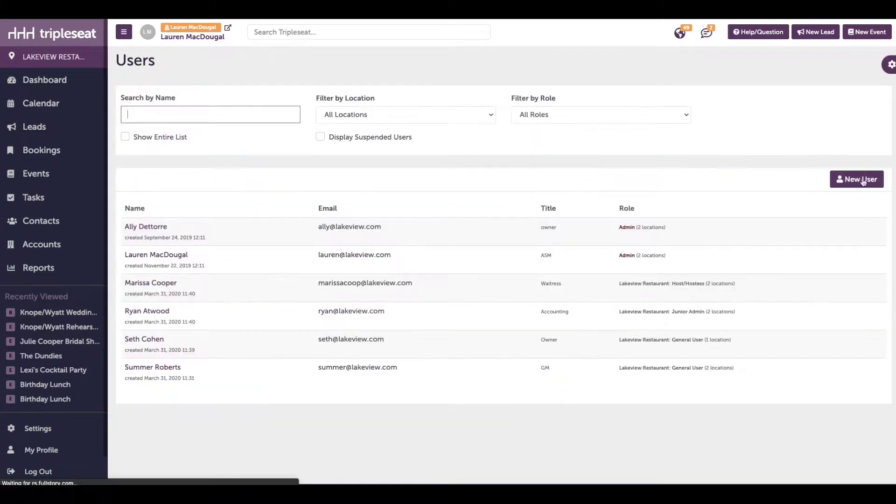
{"action": "left_click", "coordinate": [864, 180]}
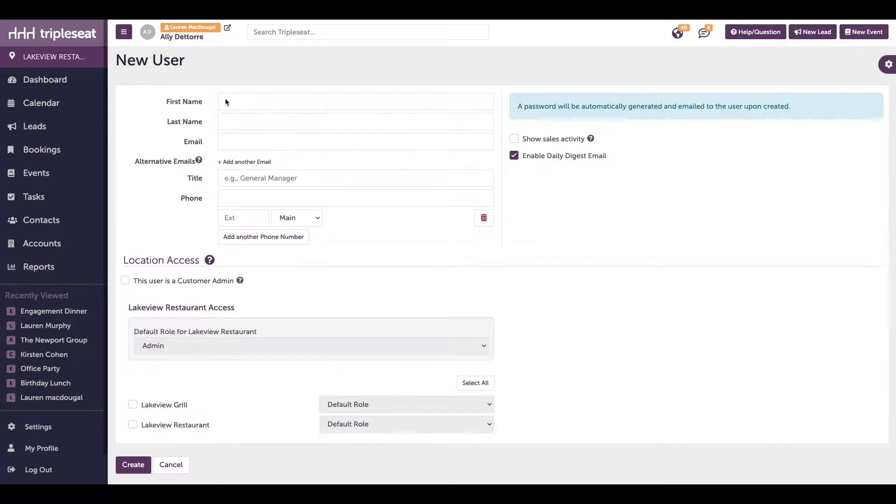
{"action": "left_click", "coordinate": [236, 99]}
{"action": "key", "text": "Tab"}
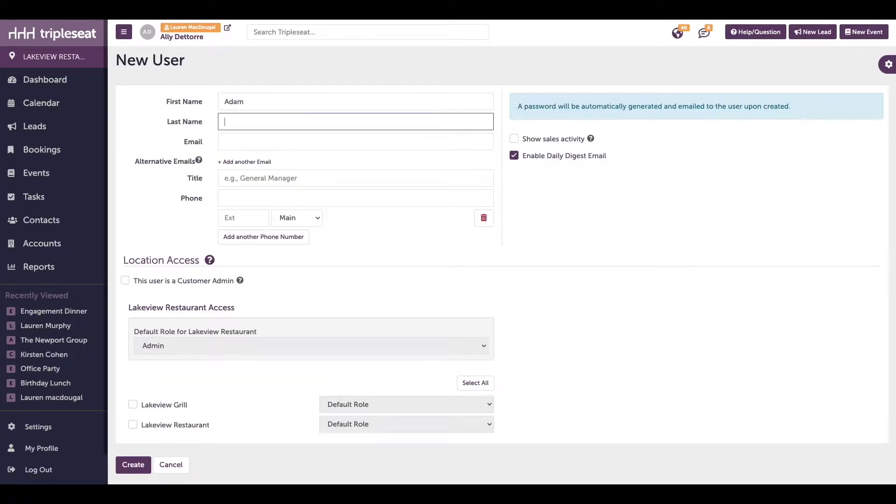
{"action": "key", "text": "Tab"}
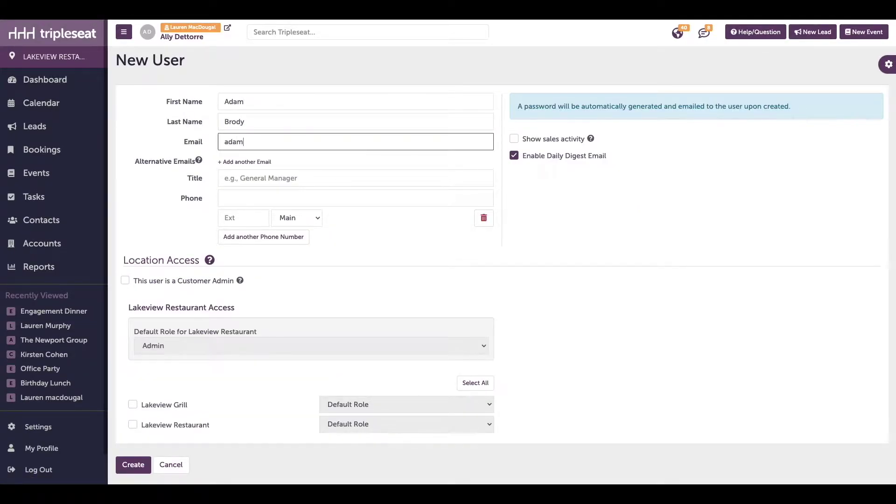
{"action": "double_click", "coordinate": [199, 144]}
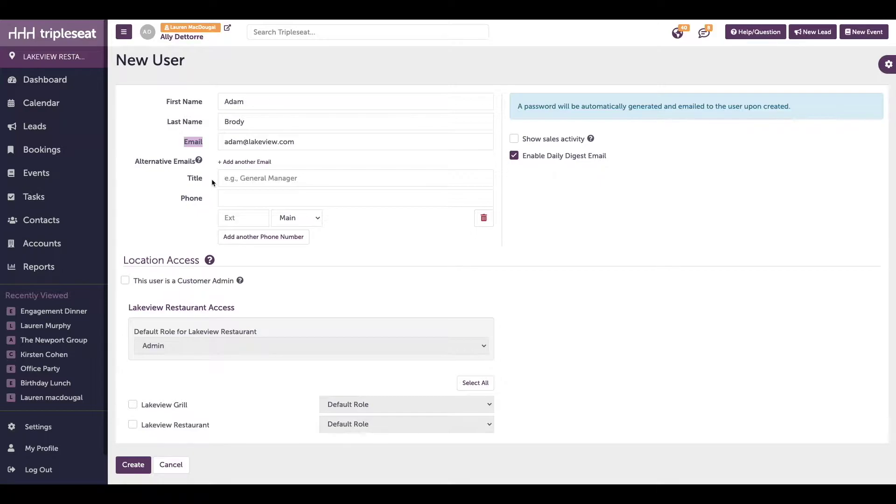
Give the user the title Events Manager and access to Lakeview Grill and Lakeview Restaurant
{"action": "left_click", "coordinate": [222, 179]}
{"action": "type", "text": "Even"}
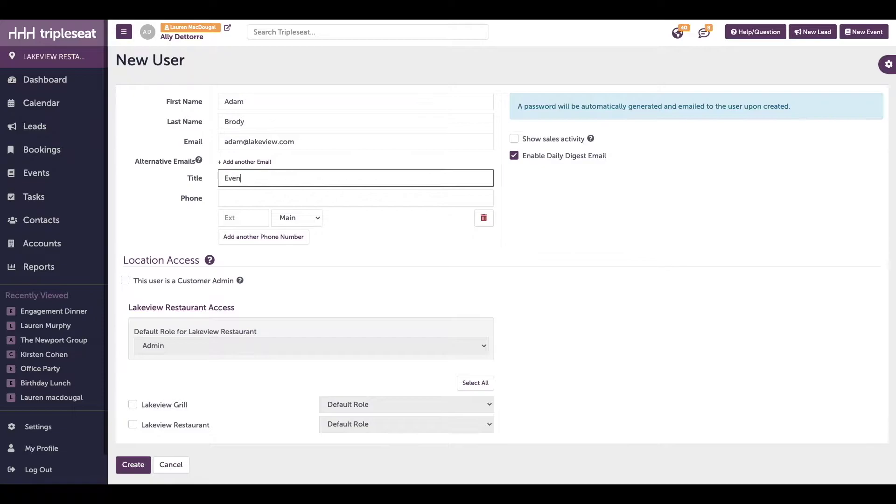
{"action": "type", "text": "ts Manager"}
{"action": "left_click", "coordinate": [169, 404]}
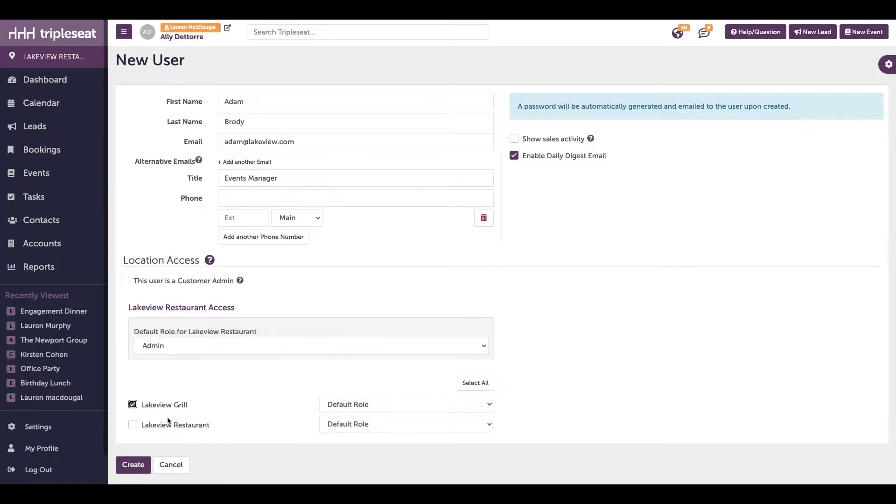
{"action": "left_click", "coordinate": [169, 426]}
{"action": "triple_click", "coordinate": [161, 308]}
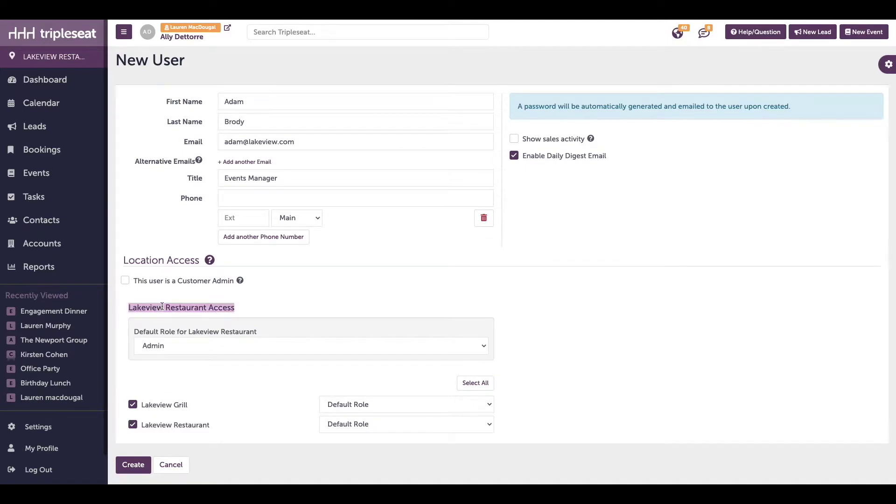
{"action": "left_click", "coordinate": [188, 346]}
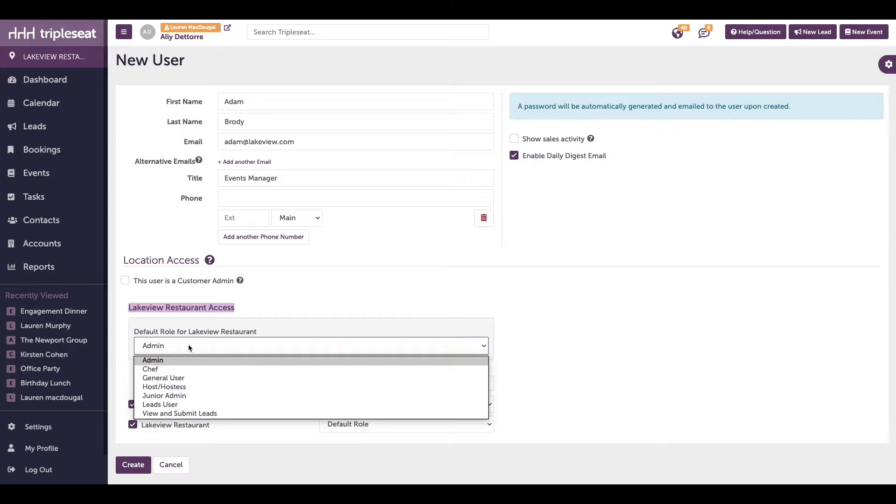
{"action": "left_click", "coordinate": [188, 379]}
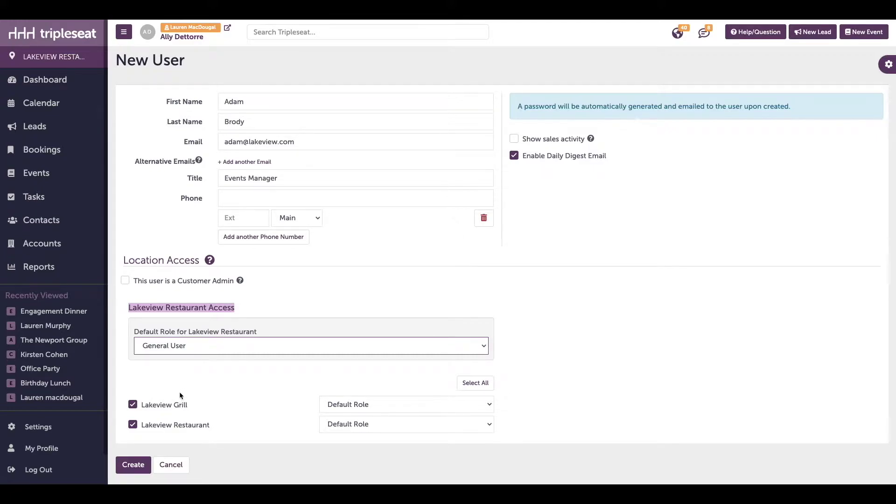
{"action": "left_click", "coordinate": [144, 466]}
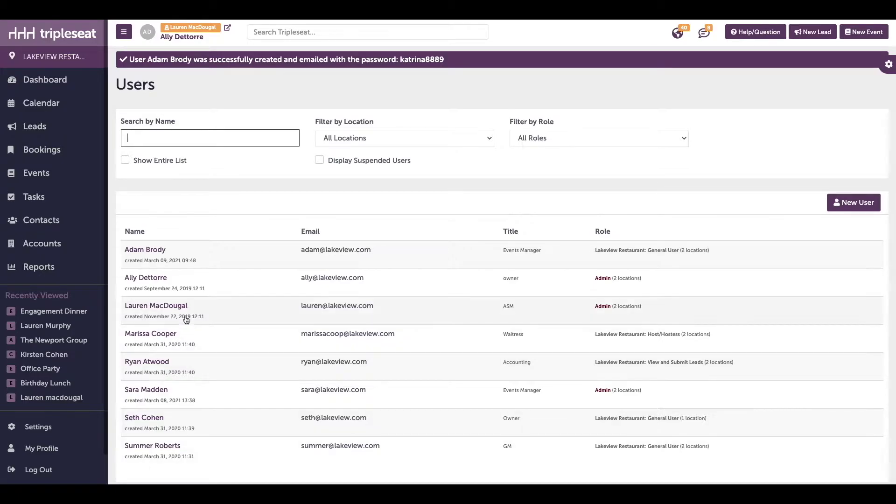
{"action": "left_click", "coordinate": [208, 262]}
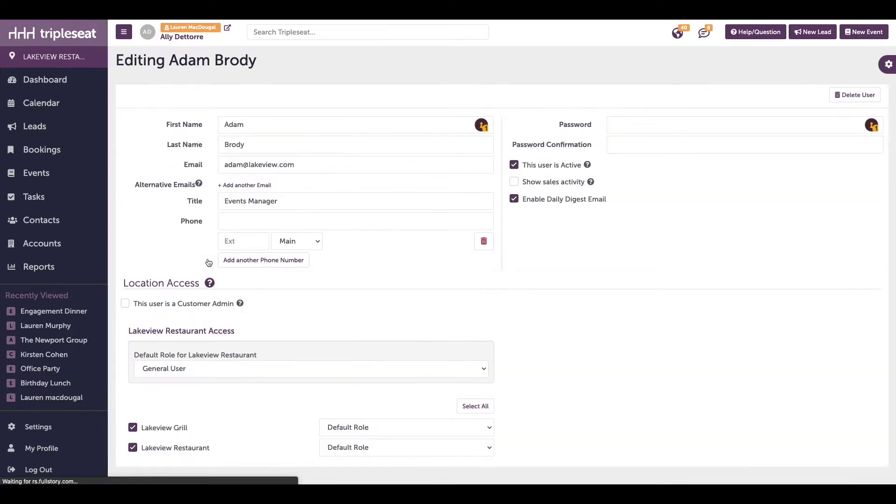
{"action": "left_click", "coordinate": [241, 125]}
{"action": "left_click", "coordinate": [244, 144]}
{"action": "left_click", "coordinate": [246, 165]}
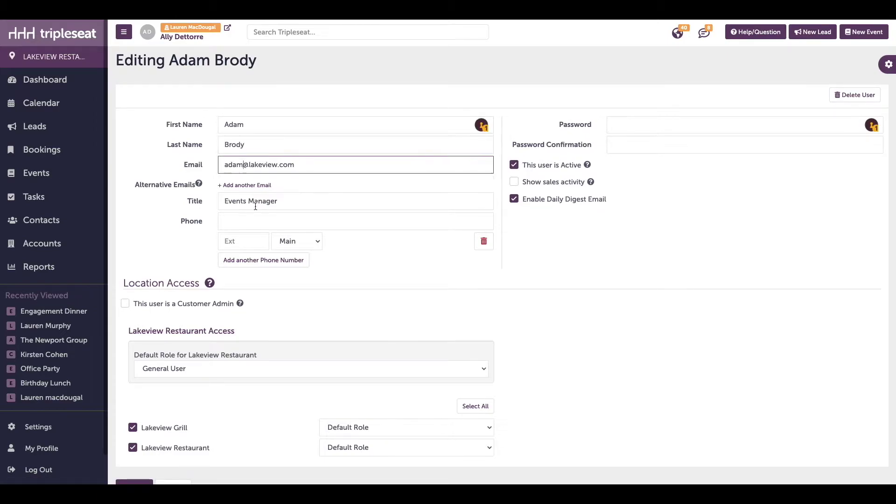
{"action": "left_click", "coordinate": [191, 371]}
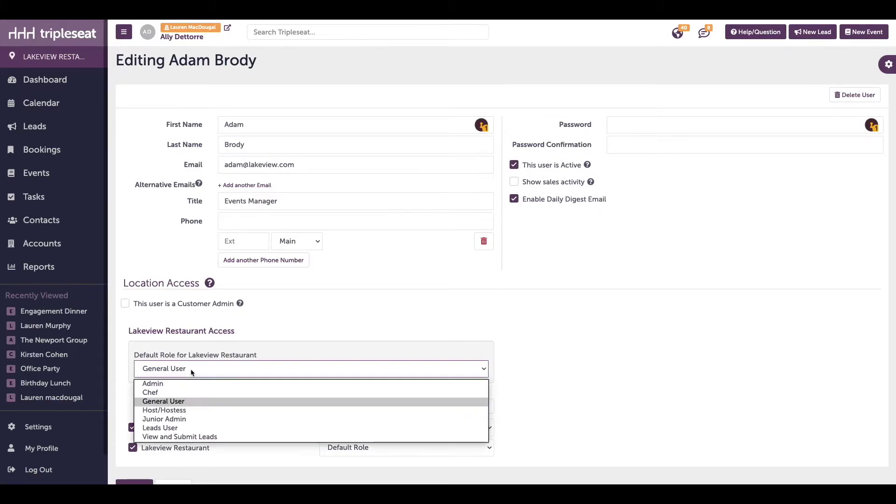
{"action": "left_click", "coordinate": [576, 377]}
{"action": "left_click", "coordinate": [185, 453]}
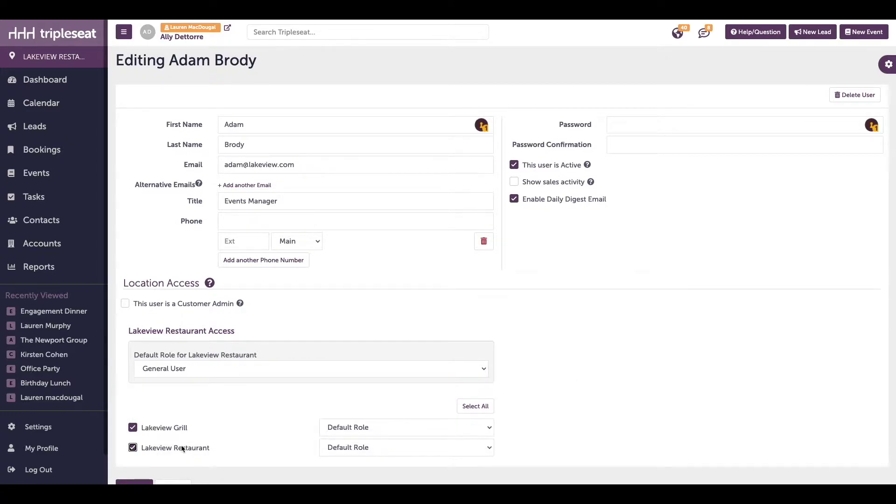
Inspect the password fields and toggle the Active flag off and back on without saving
{"action": "left_click_drag", "start_coordinate": [554, 127], "coordinate": [610, 126]}
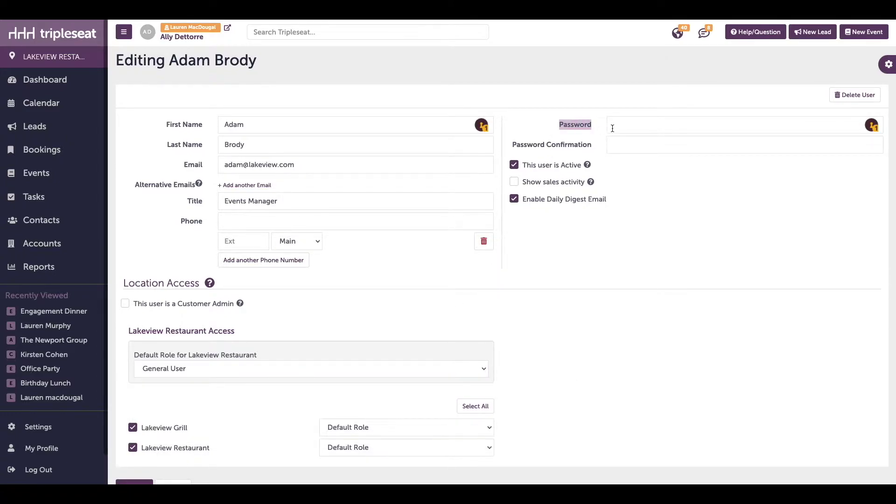
{"action": "left_click_drag", "start_coordinate": [504, 150], "coordinate": [593, 147]}
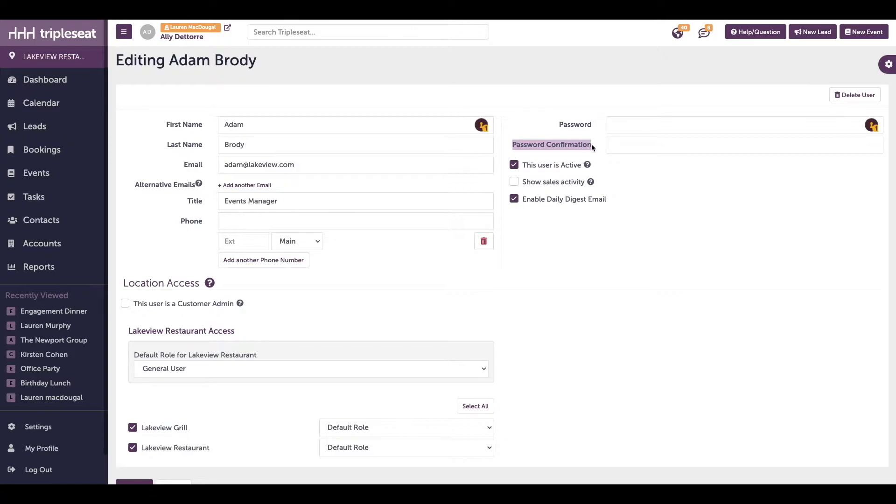
{"action": "left_click", "coordinate": [592, 147]}
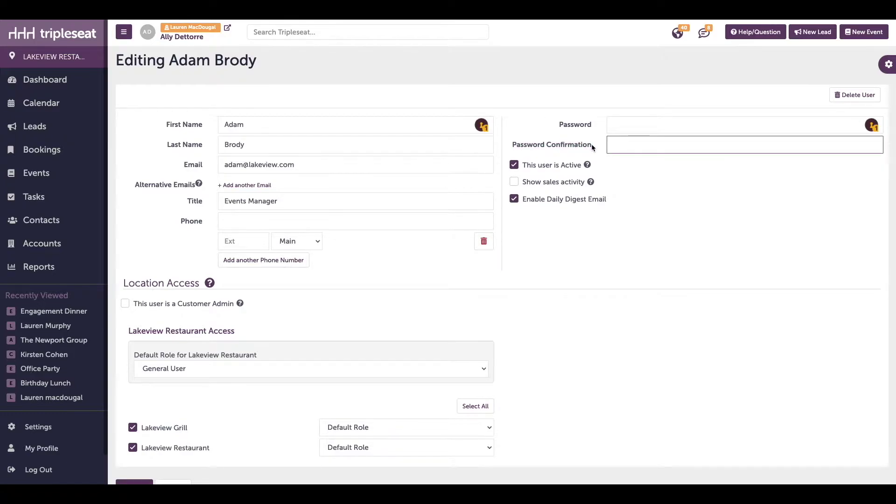
{"action": "left_click", "coordinate": [513, 166]}
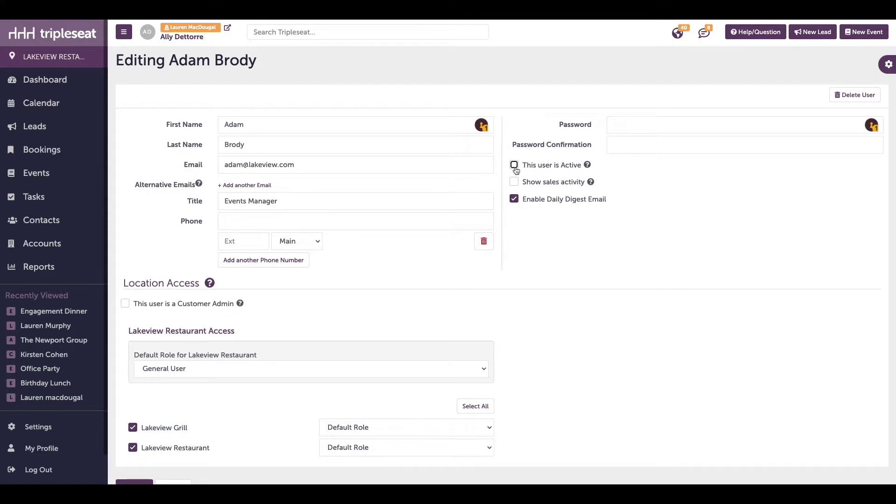
{"action": "left_click", "coordinate": [515, 167]}
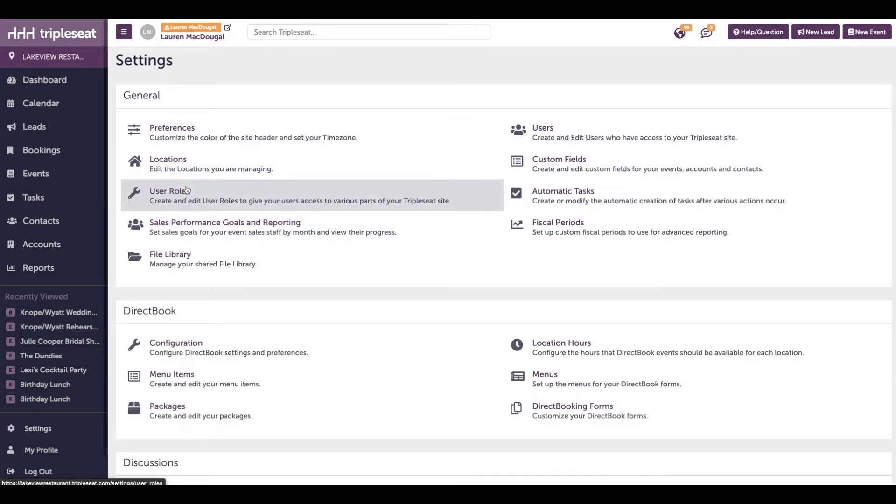
Bring up the User Roles list under General settings
{"action": "left_click", "coordinate": [187, 191]}
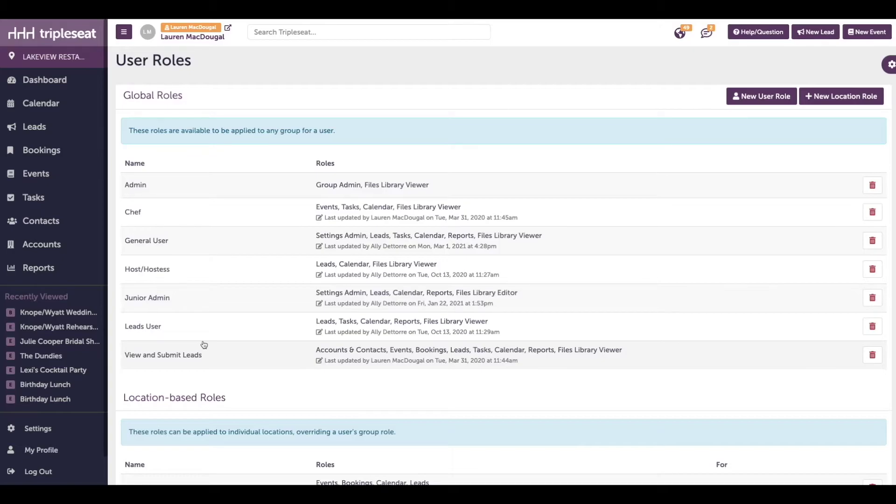
{"action": "left_click", "coordinate": [216, 241]}
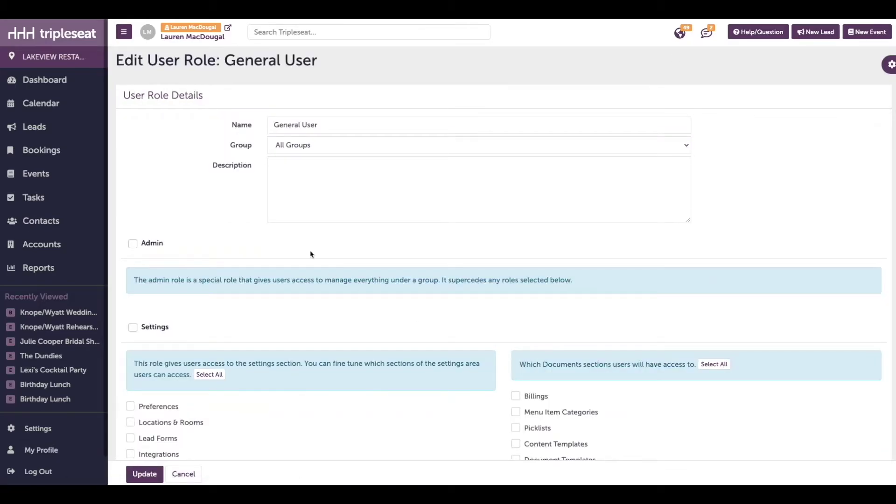
{"action": "double_click", "coordinate": [310, 124]}
{"action": "type", "text": "M"}
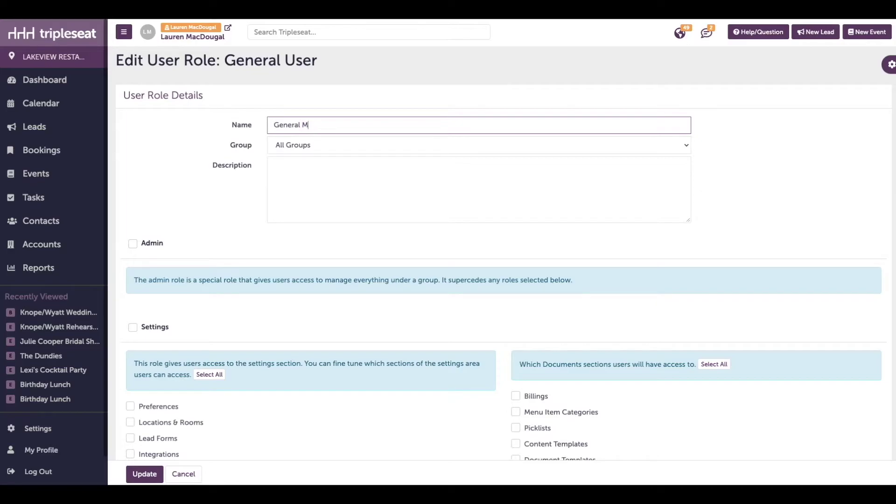
{"action": "type", "text": "anager"}
{"action": "scroll", "coordinate": [308, 215], "scroll_direction": "down", "scroll_amount": 2}
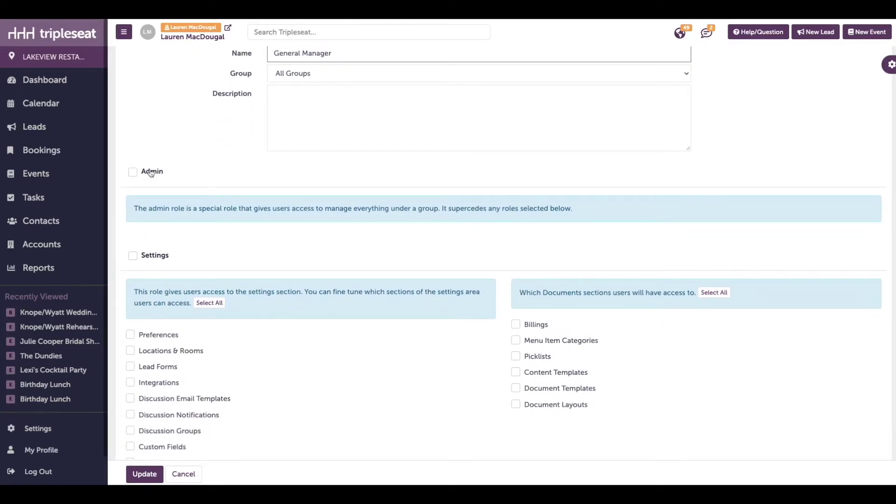
{"action": "left_click", "coordinate": [150, 172]}
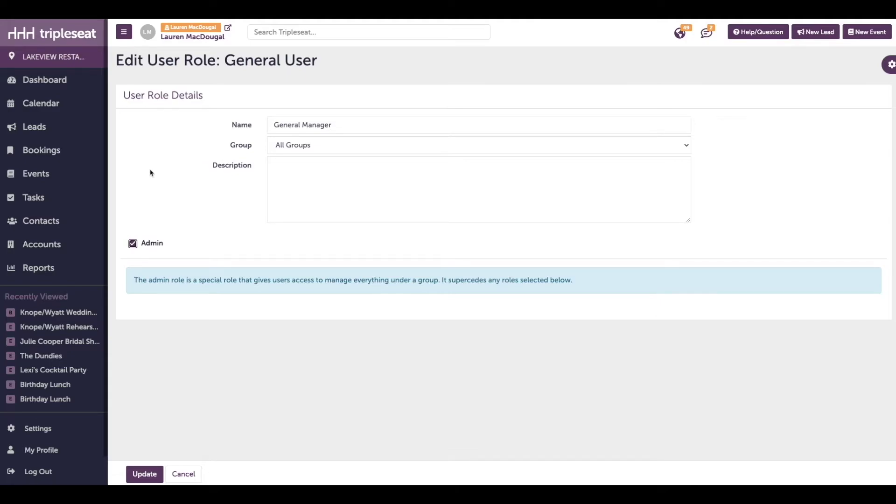
{"action": "left_click", "coordinate": [147, 246]}
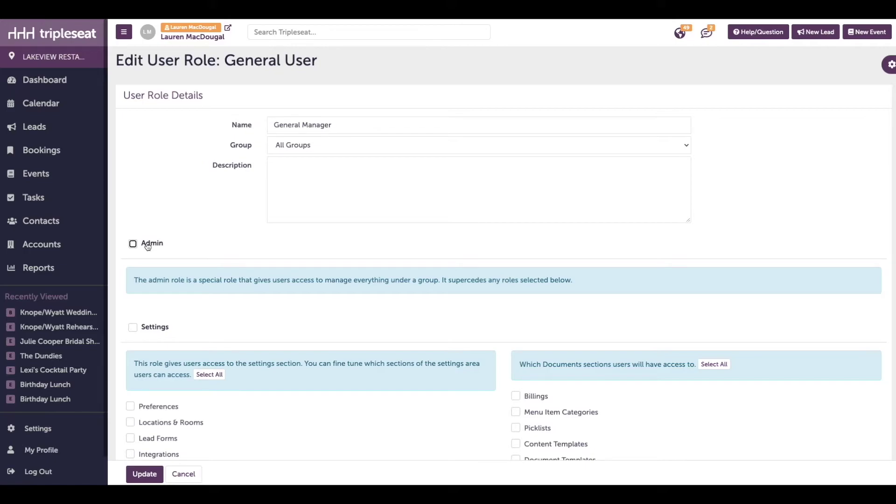
{"action": "scroll", "coordinate": [154, 253], "scroll_direction": "down", "scroll_amount": 1}
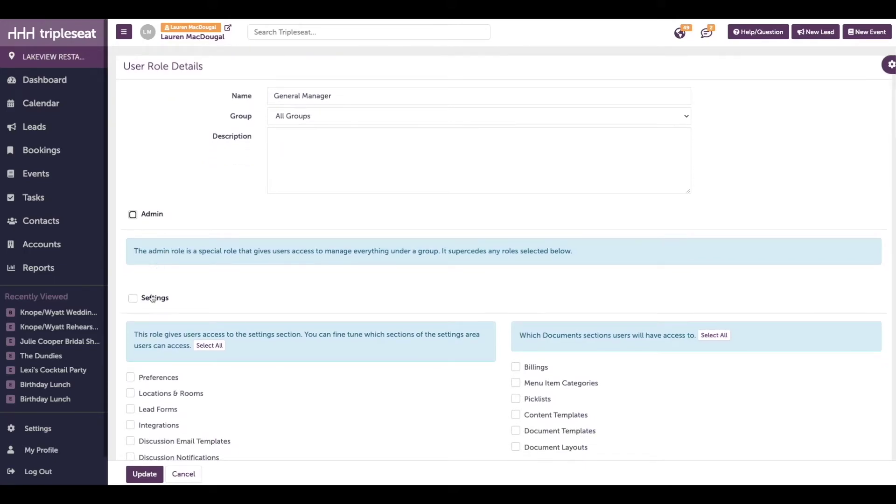
{"action": "scroll", "coordinate": [152, 298], "scroll_direction": "down", "scroll_amount": 3}
{"action": "scroll", "coordinate": [152, 280], "scroll_direction": "down", "scroll_amount": 1}
Grant the General Manager role Settings access with Picklists and Discussion Email Templates
{"action": "left_click", "coordinate": [153, 188]}
{"action": "scroll", "coordinate": [240, 275], "scroll_direction": "down", "scroll_amount": 1}
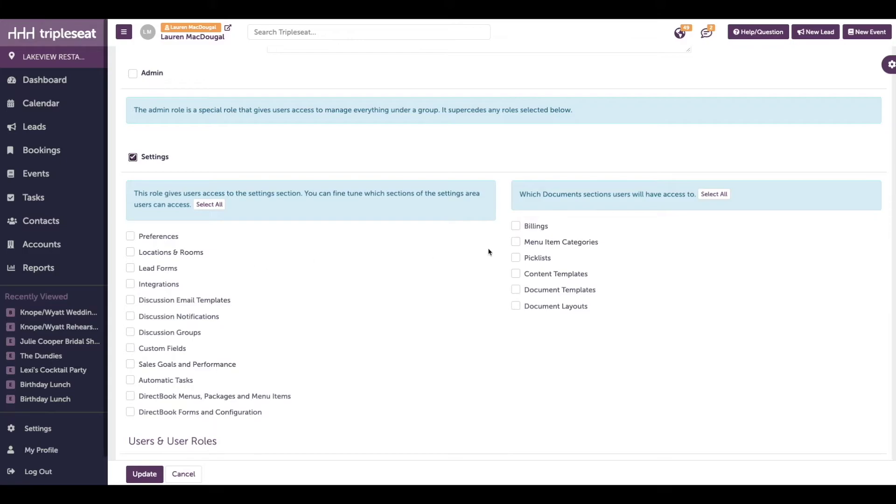
{"action": "left_click", "coordinate": [541, 262]}
{"action": "left_click", "coordinate": [205, 303]}
{"action": "scroll", "coordinate": [318, 327], "scroll_direction": "down", "scroll_amount": 1}
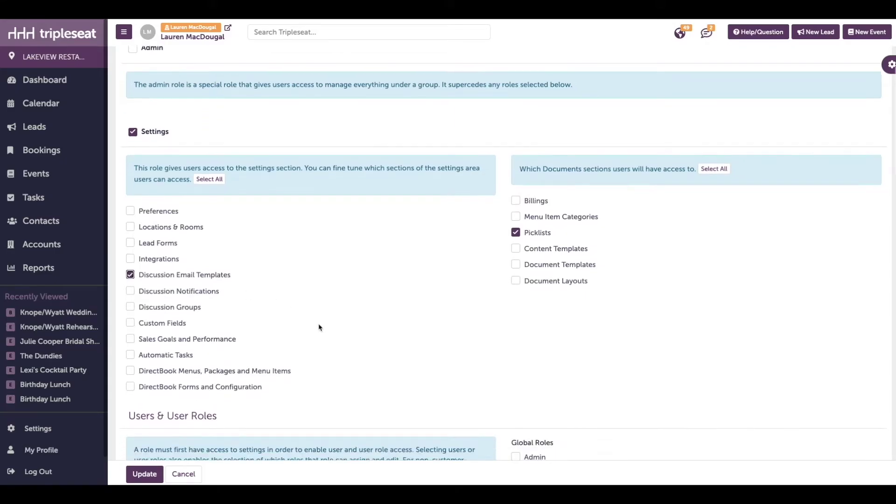
{"action": "scroll", "coordinate": [318, 327], "scroll_direction": "down", "scroll_amount": 3}
{"action": "scroll", "coordinate": [263, 322], "scroll_direction": "down", "scroll_amount": 5}
{"action": "left_click_drag", "start_coordinate": [509, 169], "coordinate": [553, 170]}
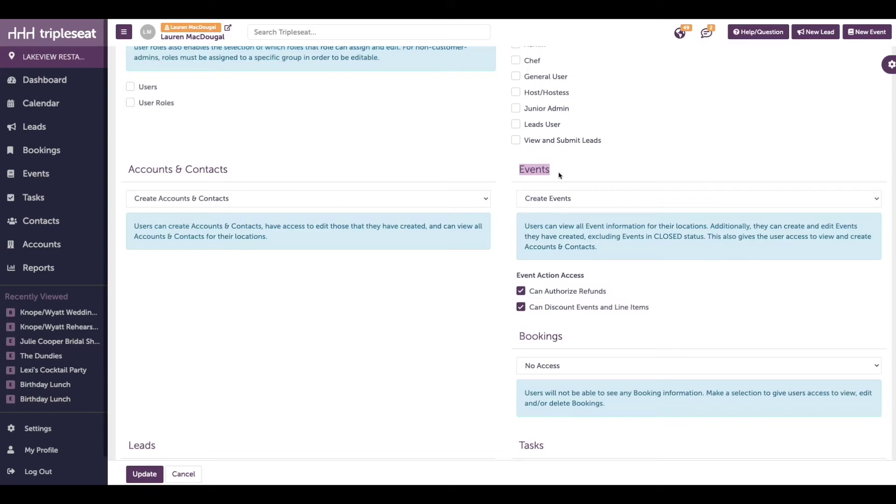
Change the role's event access level to Edit All Events
{"action": "left_click", "coordinate": [560, 200]}
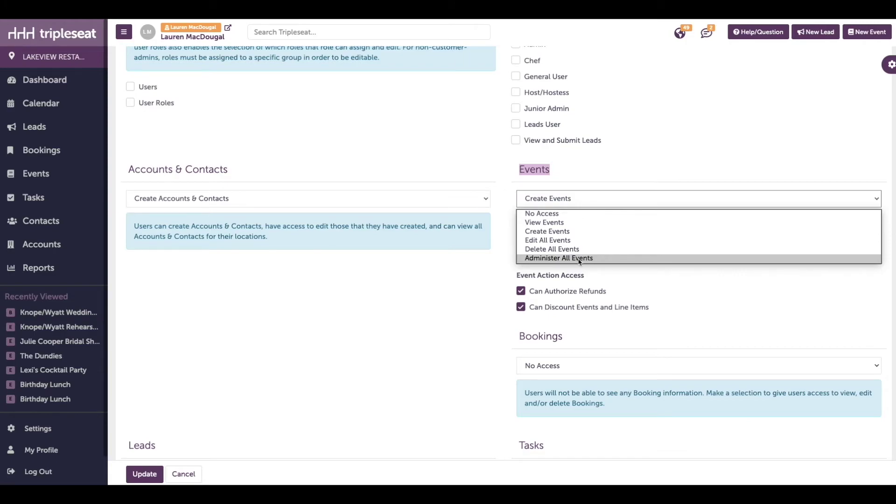
{"action": "left_click", "coordinate": [574, 240]}
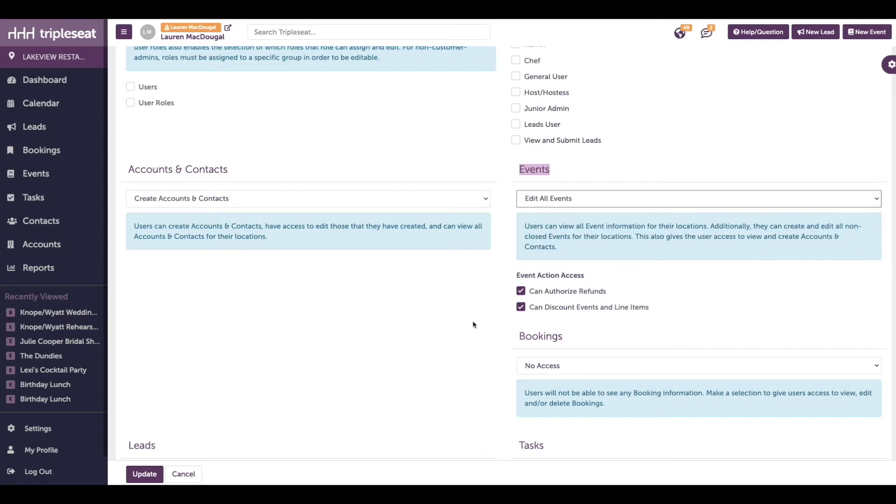
{"action": "scroll", "coordinate": [471, 336], "scroll_direction": "down", "scroll_amount": 1}
{"action": "scroll", "coordinate": [471, 335], "scroll_direction": "down", "scroll_amount": 3}
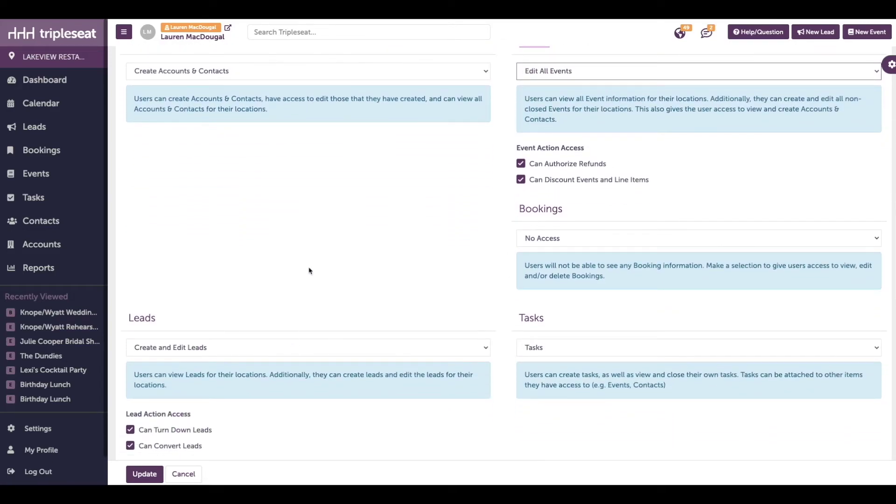
{"action": "scroll", "coordinate": [309, 268], "scroll_direction": "up", "scroll_amount": 2}
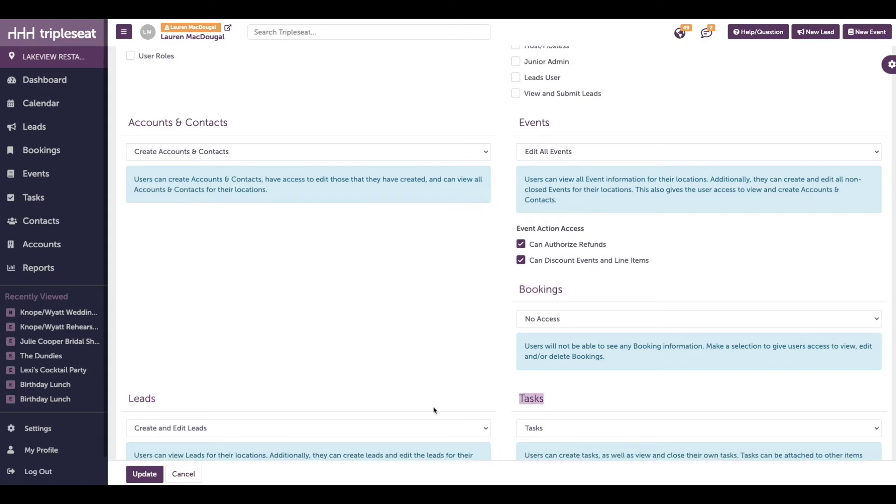
{"action": "scroll", "coordinate": [434, 411], "scroll_direction": "down", "scroll_amount": 5}
{"action": "scroll", "coordinate": [433, 410], "scroll_direction": "down", "scroll_amount": 1}
Reset reports, then allow Event Details, Event Financials, Accounts and Contacts, and Lead Conversions
{"action": "double_click", "coordinate": [147, 176]}
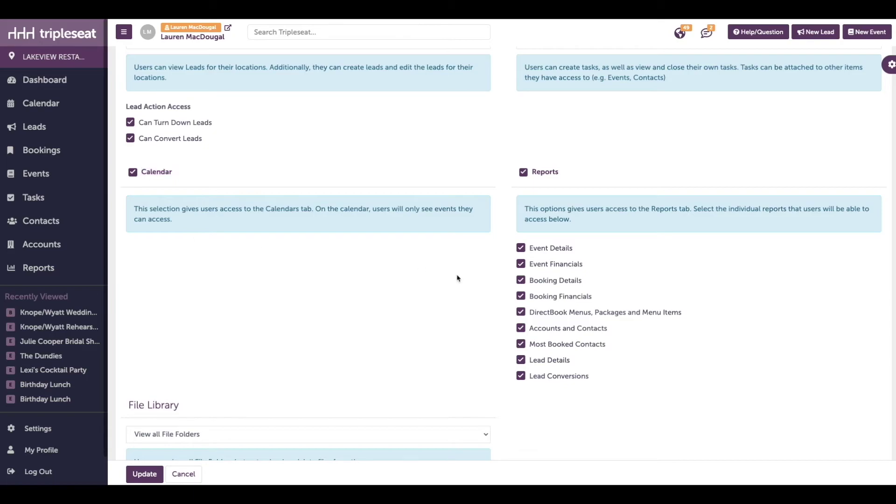
{"action": "left_click", "coordinate": [541, 175]}
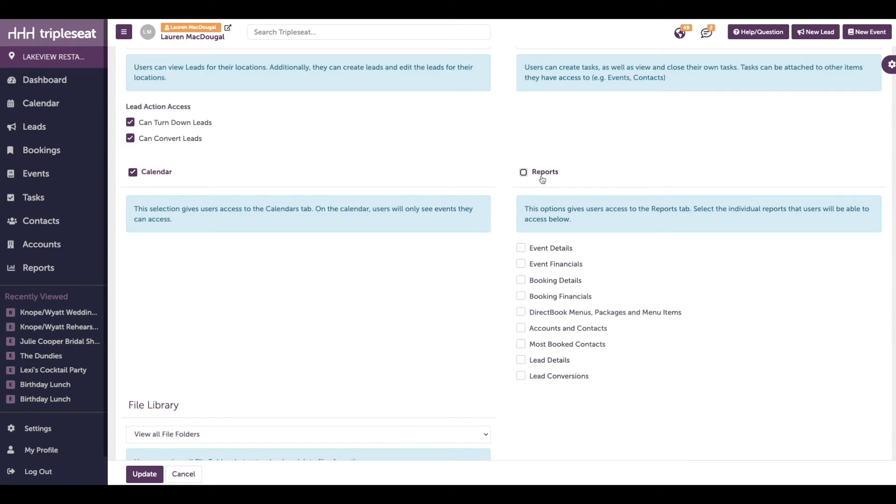
{"action": "left_click", "coordinate": [541, 179]}
{"action": "left_click", "coordinate": [569, 268]}
{"action": "left_click", "coordinate": [565, 250]}
{"action": "left_click", "coordinate": [562, 329]}
{"action": "left_click", "coordinate": [559, 376]}
{"action": "scroll", "coordinate": [417, 366], "scroll_direction": "down", "scroll_amount": 1}
{"action": "scroll", "coordinate": [416, 366], "scroll_direction": "down", "scroll_amount": 2}
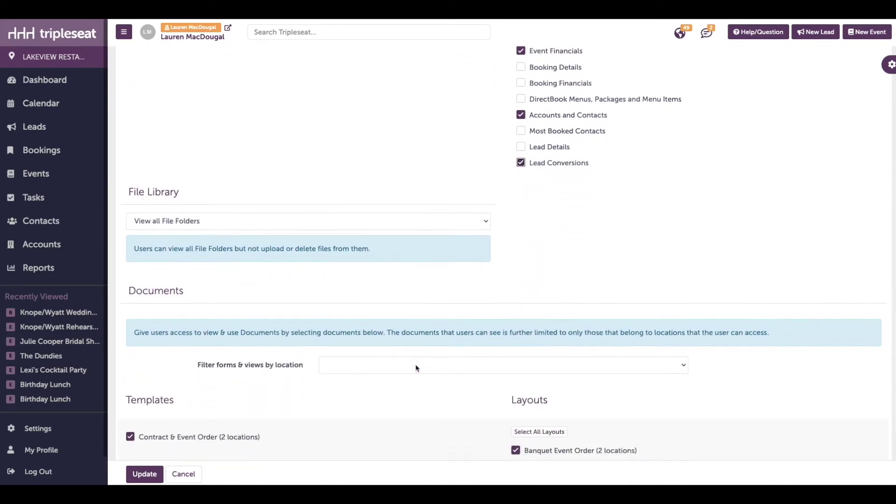
{"action": "scroll", "coordinate": [416, 368], "scroll_direction": "down", "scroll_amount": 2}
{"action": "scroll", "coordinate": [416, 368], "scroll_direction": "down", "scroll_amount": 1}
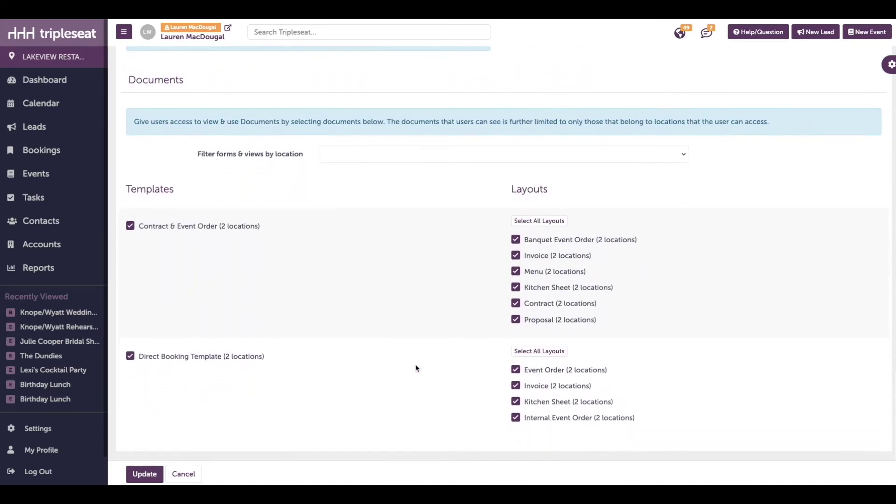
{"action": "scroll", "coordinate": [416, 368], "scroll_direction": "down", "scroll_amount": 1}
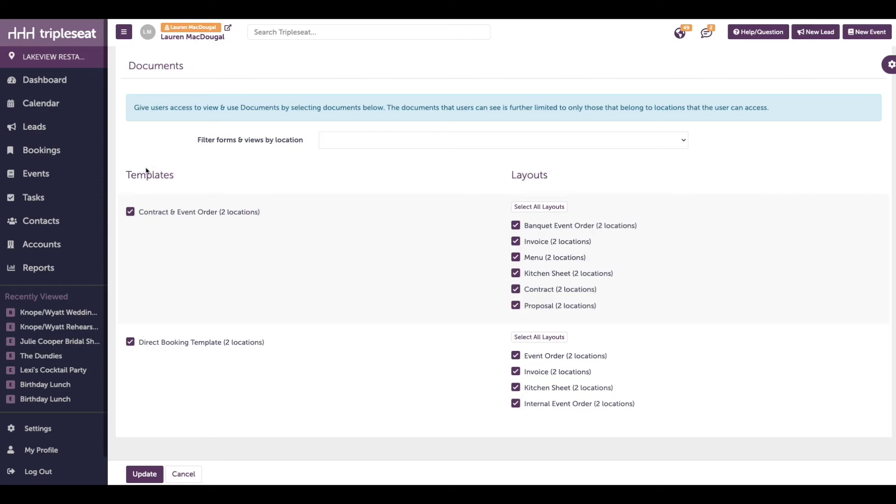
{"action": "left_click_drag", "start_coordinate": [128, 176], "coordinate": [178, 183]}
{"action": "left_click_drag", "start_coordinate": [509, 176], "coordinate": [560, 177]}
{"action": "left_click", "coordinate": [456, 194]}
{"action": "left_click", "coordinate": [536, 207]}
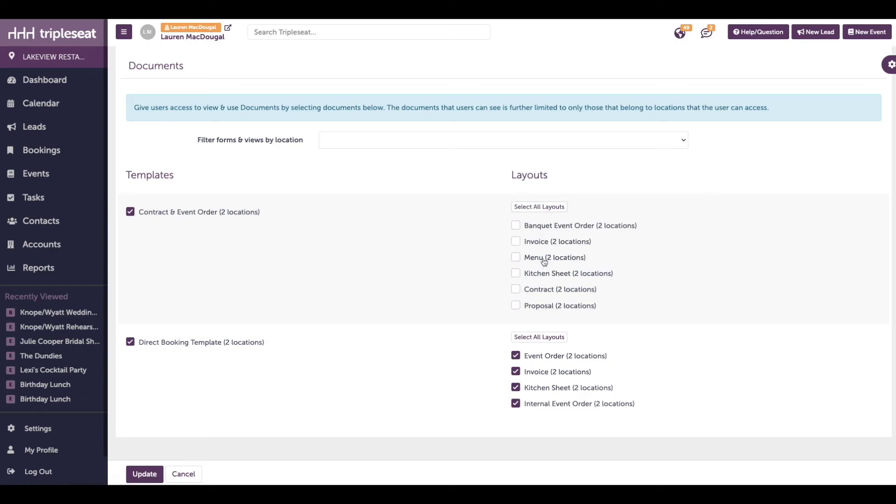
{"action": "left_click", "coordinate": [540, 227]}
{"action": "left_click", "coordinate": [536, 279]}
{"action": "left_click", "coordinate": [545, 209]}
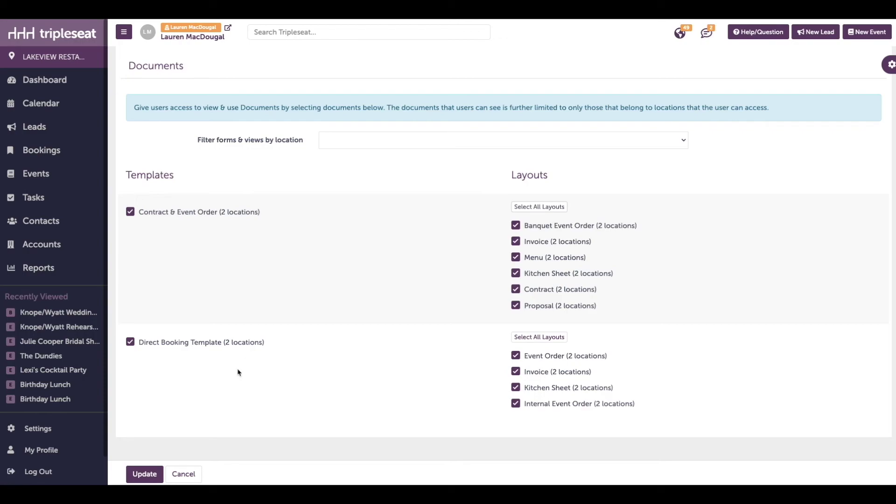
Update the General Manager role and return to the Settings overview
{"action": "left_click", "coordinate": [149, 476]}
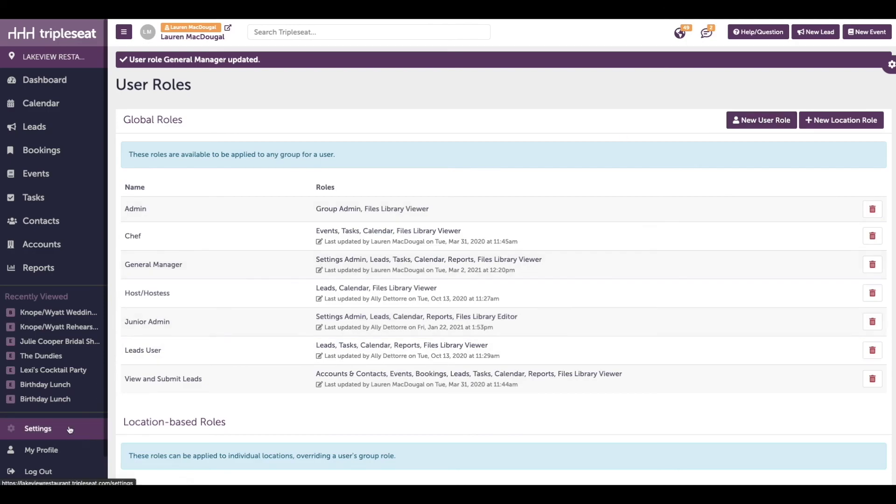
{"action": "left_click", "coordinate": [41, 429]}
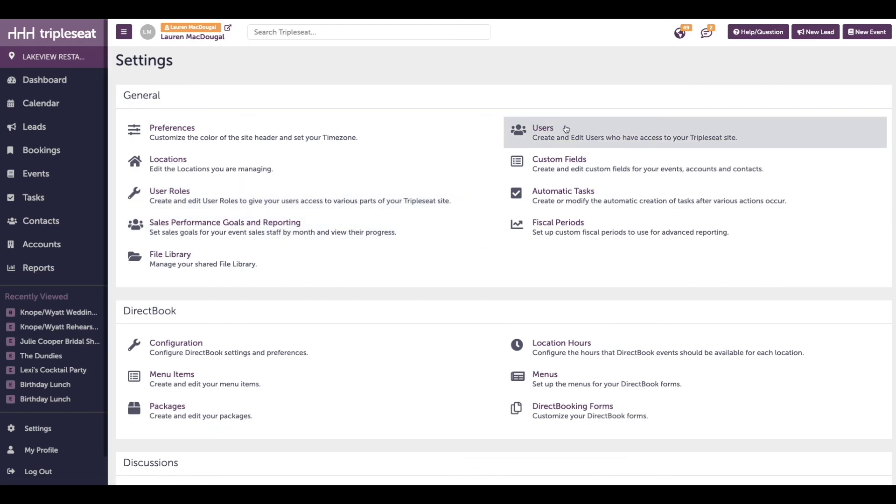